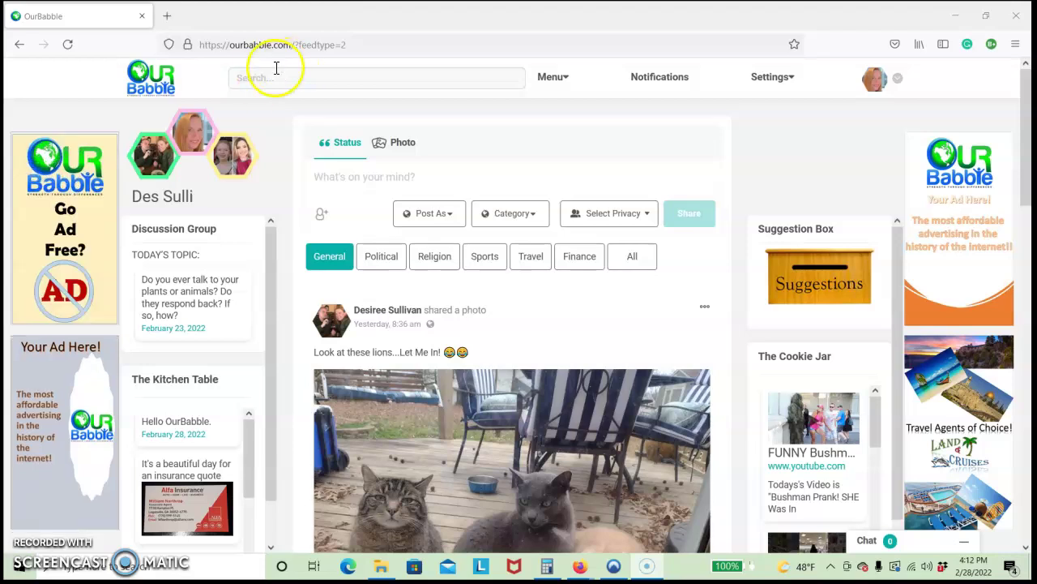
click(554, 78)
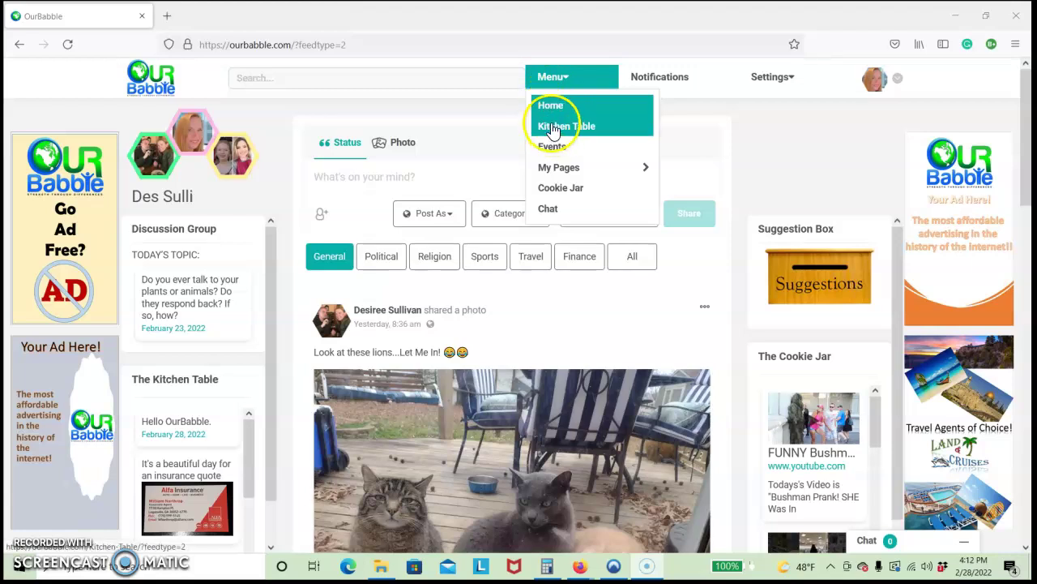
click(556, 154)
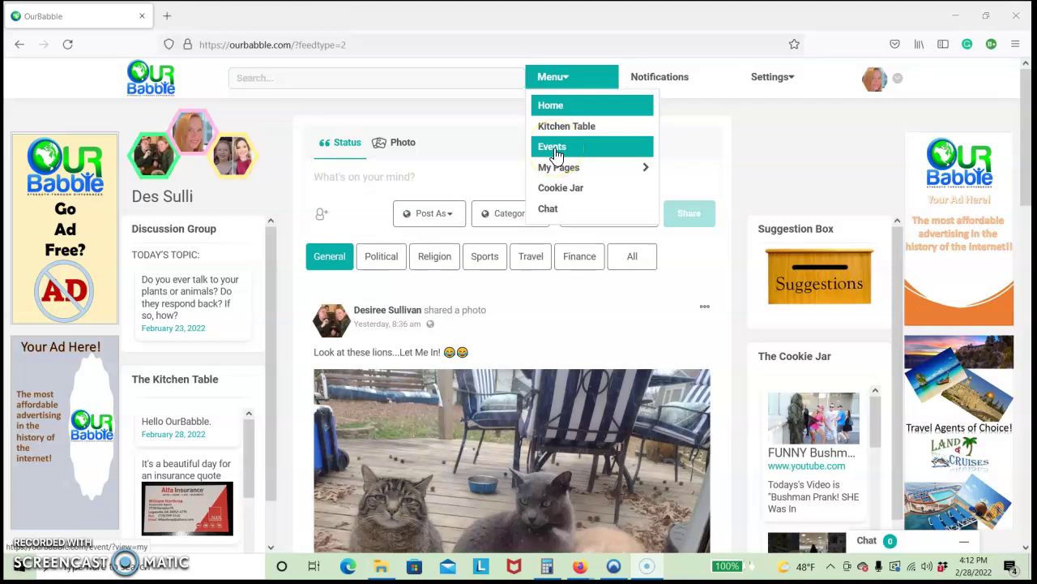
click(556, 168)
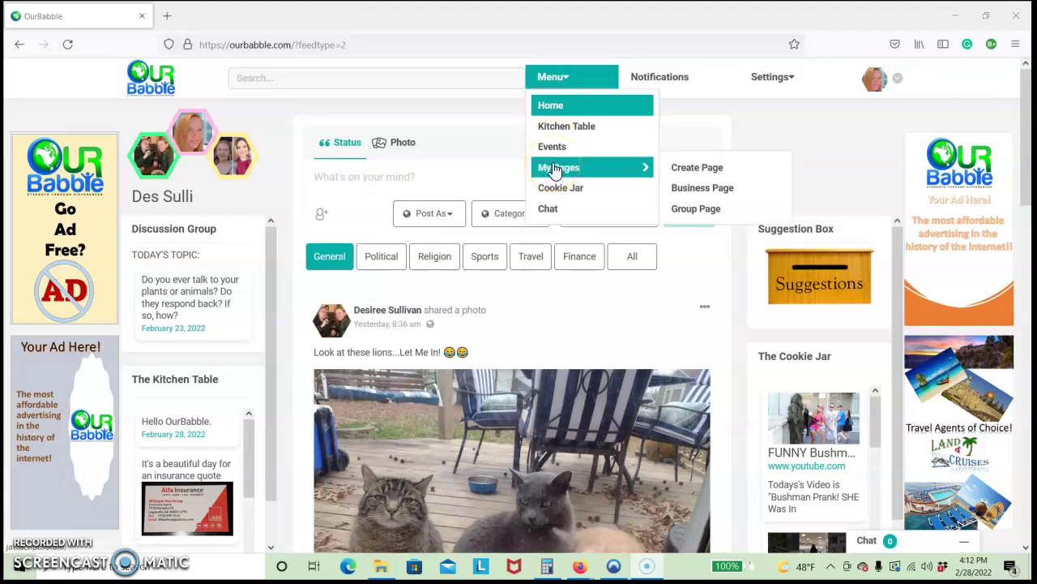
click(554, 191)
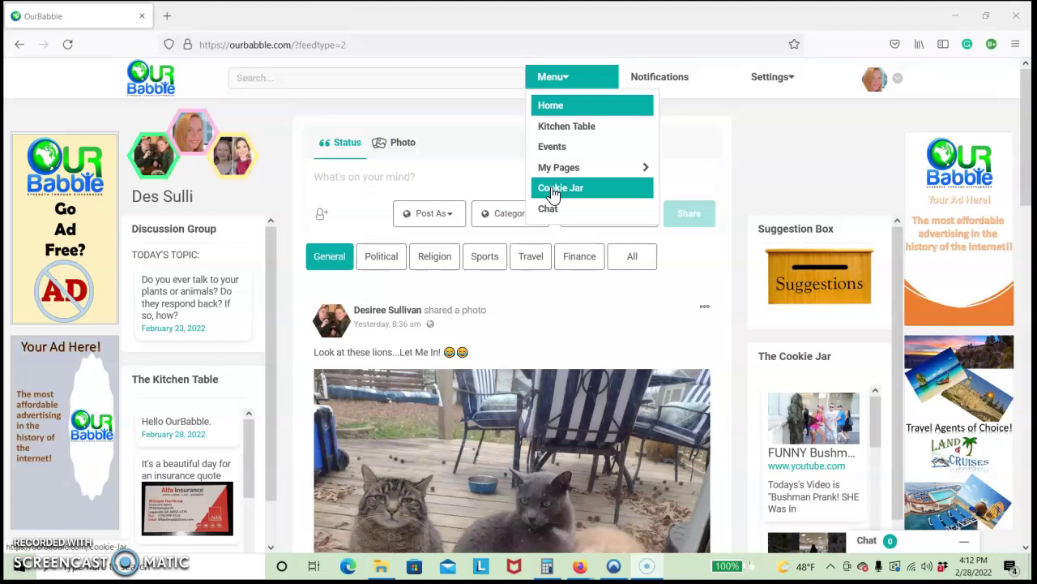
click(552, 212)
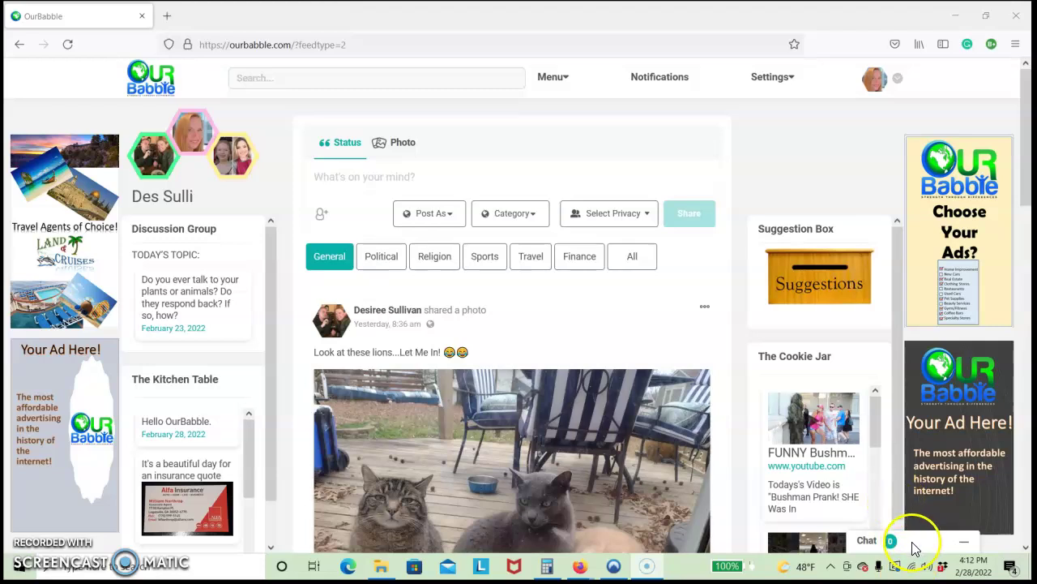
click(807, 88)
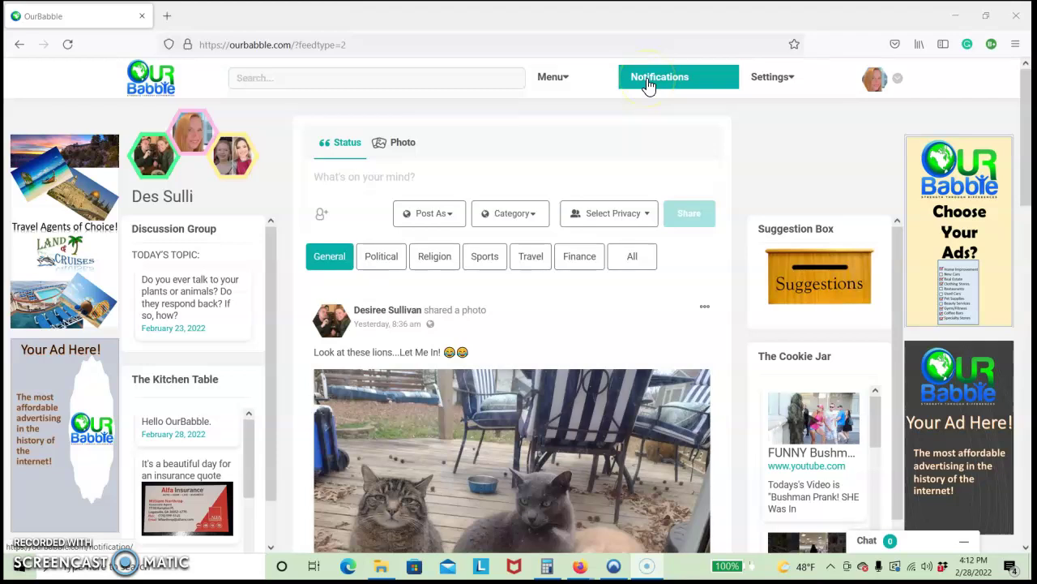
mouse_move(768, 81)
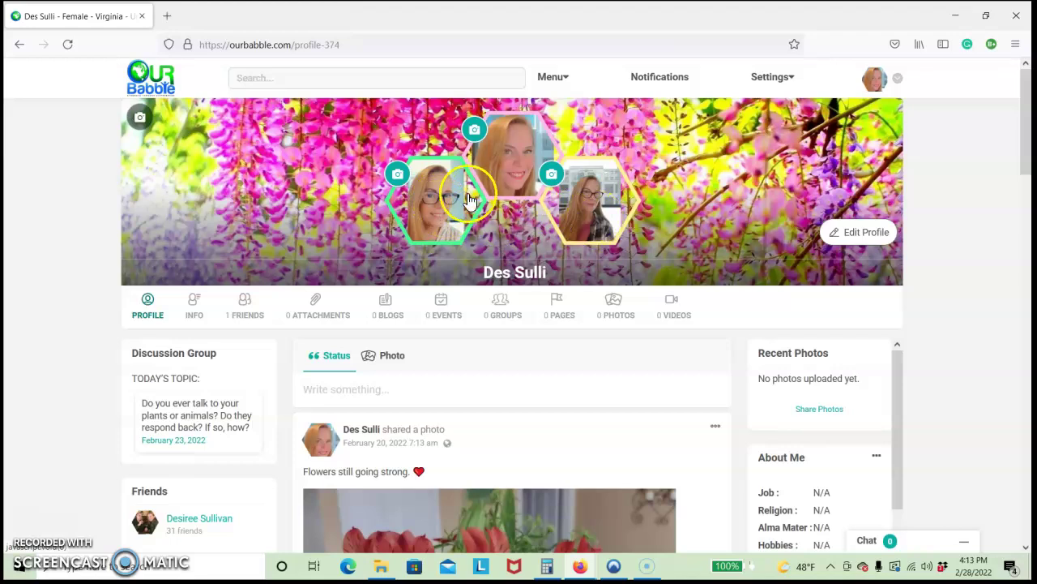
Examine the file upload slots for the first profile image and close the upload dialog without adding a file.
click(397, 173)
scroll(544, 323, down, 3)
scroll(545, 323, down, 3)
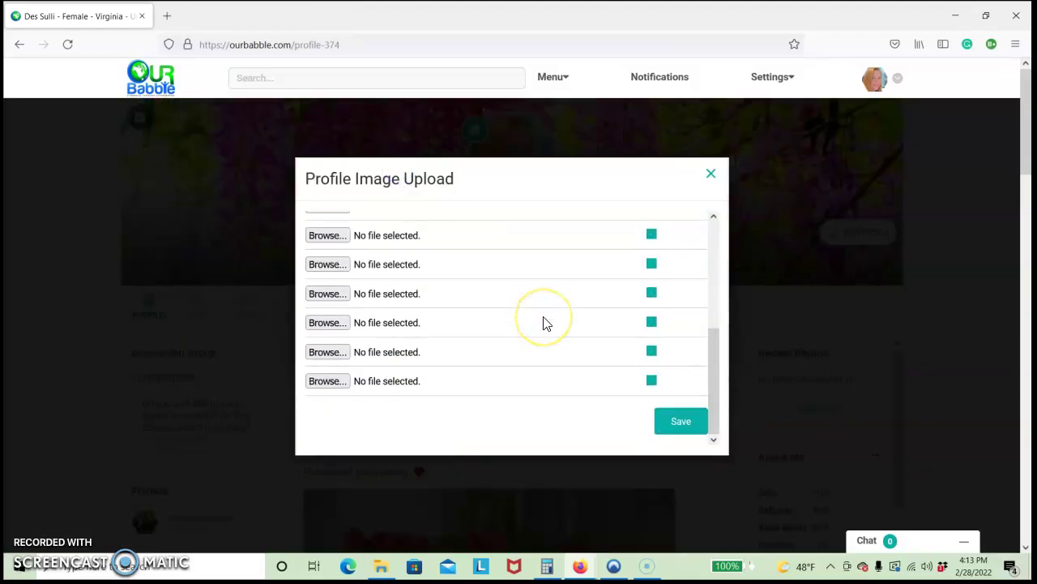
scroll(544, 322, up, 10)
click(710, 175)
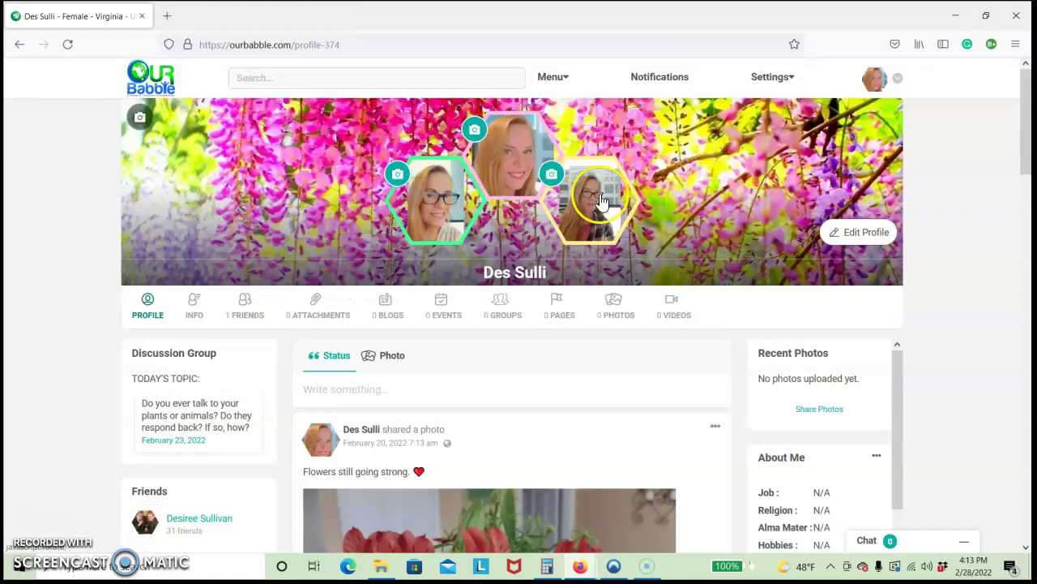
Open the account's membership packages and review the Fully Free, Partial Ad Display and No Ads plans.
click(898, 79)
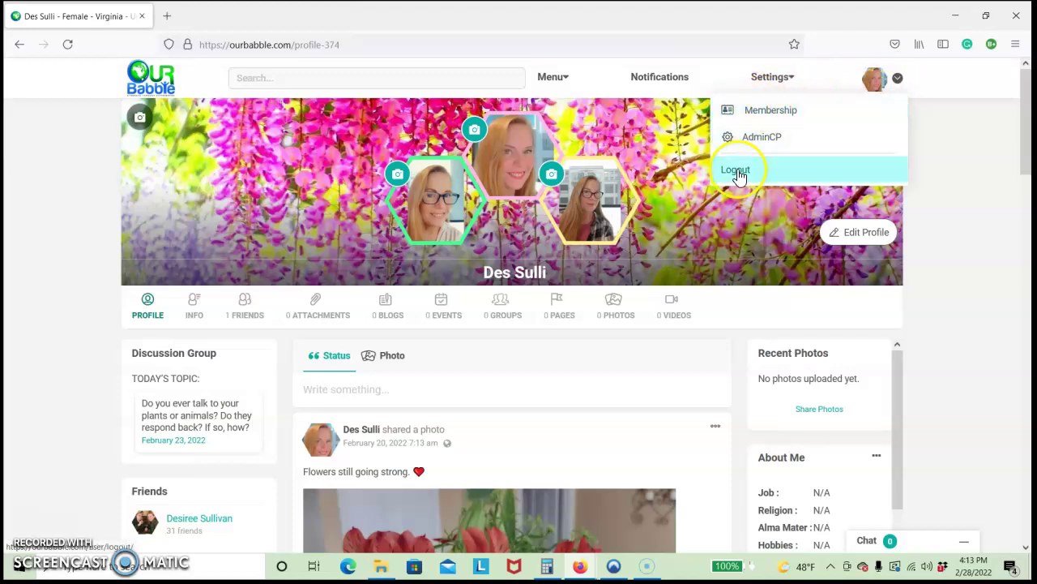
click(787, 113)
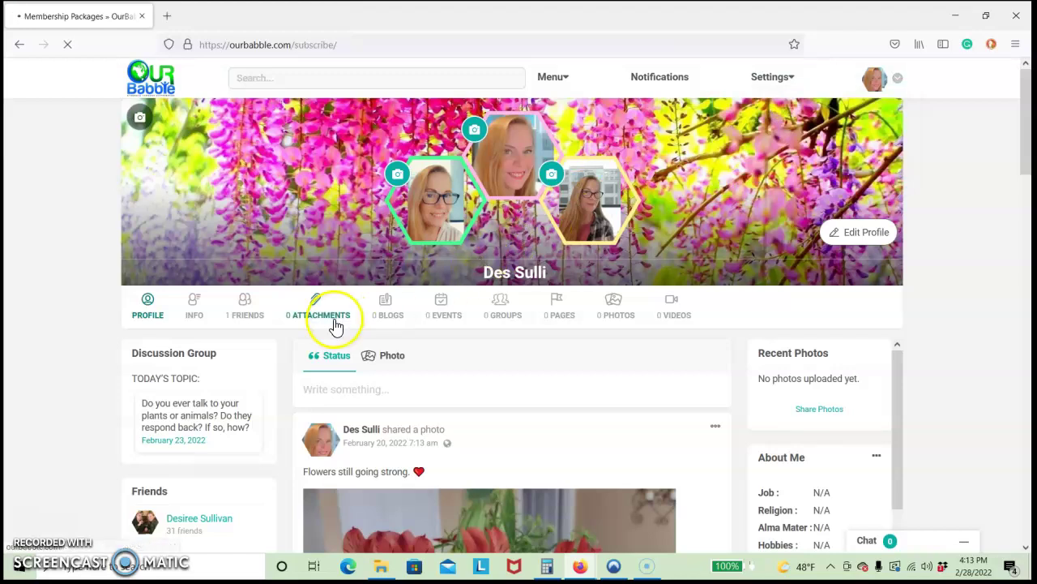
scroll(308, 166, down, 1)
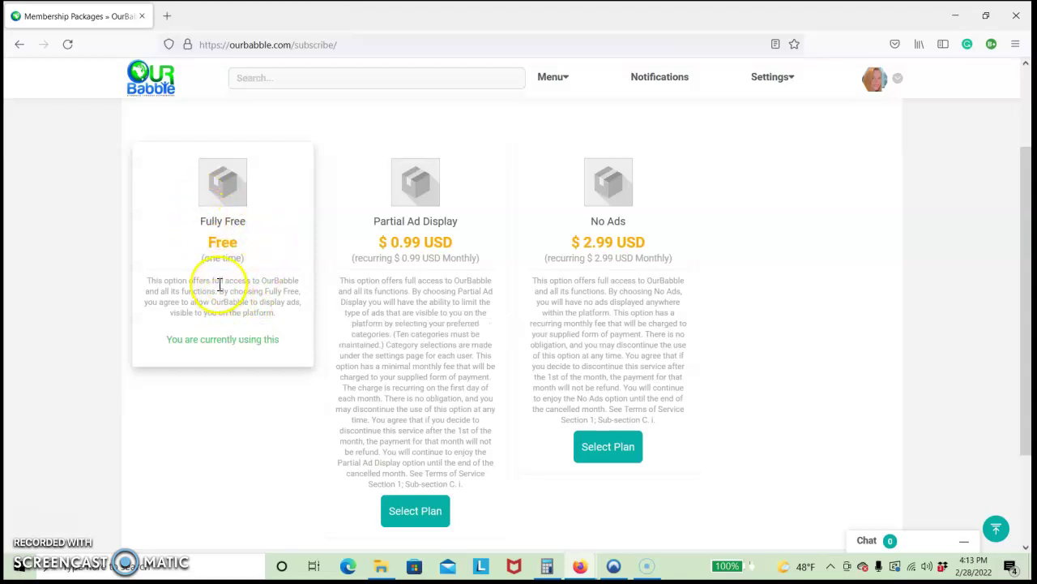
click(409, 302)
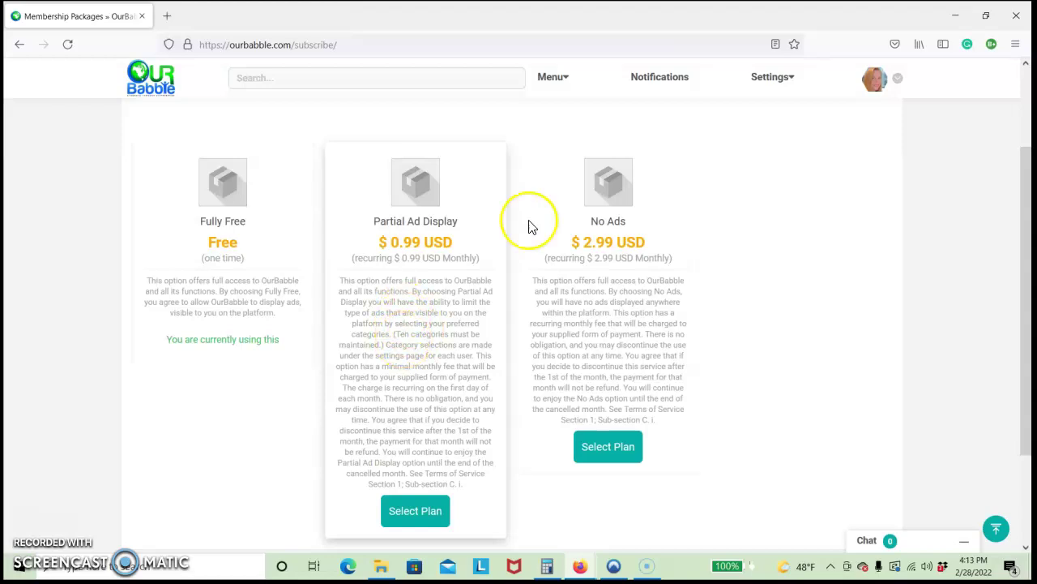
click(774, 76)
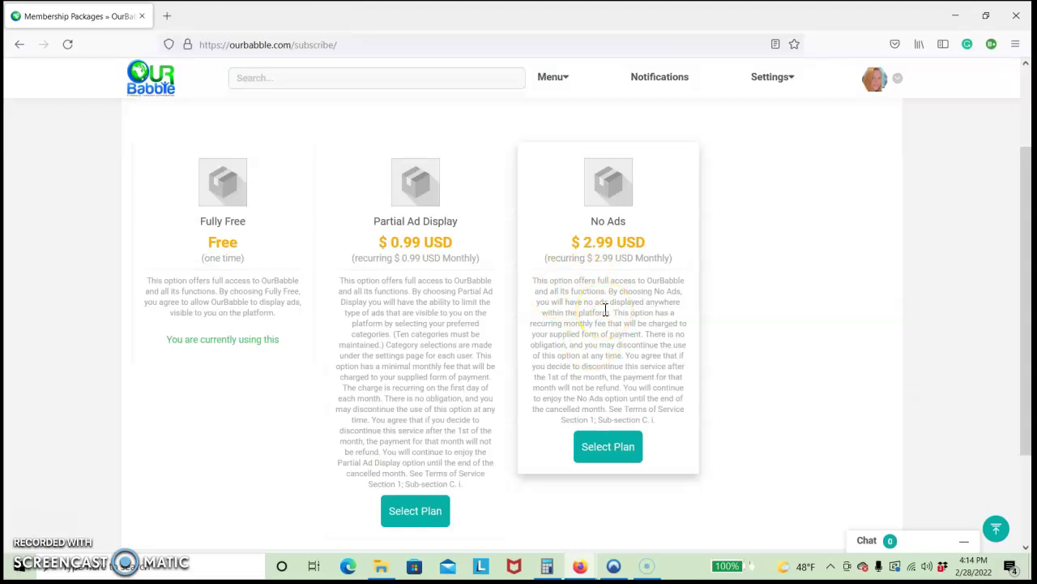
Return to the home feed and show only the Travel posts.
click(150, 81)
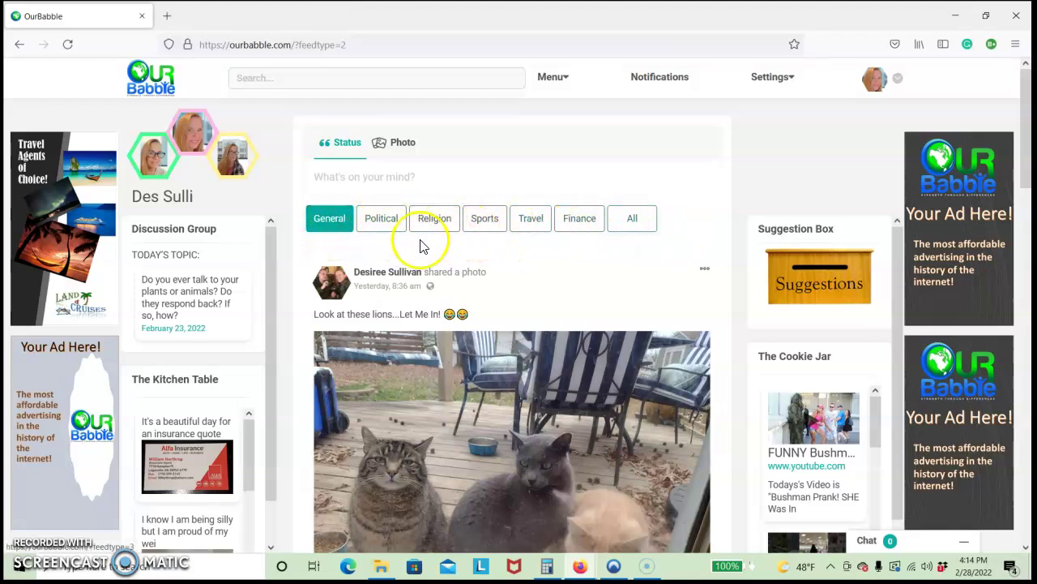
click(535, 221)
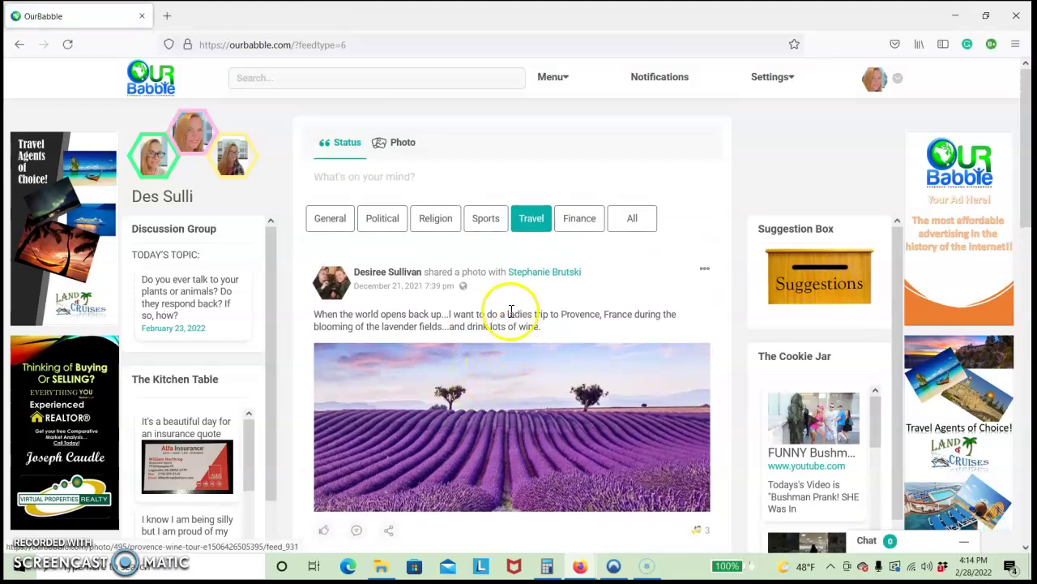
Share the status "Hello OurBabble" in the General (Kitchen Table) category with its privacy set to Everyone.
click(338, 172)
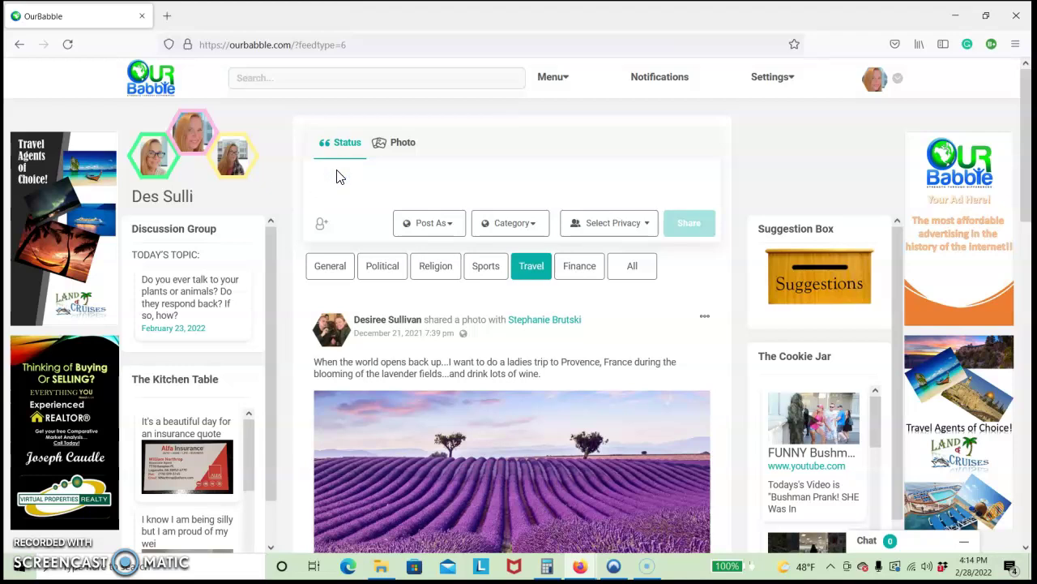
text(Hello OurBabble)
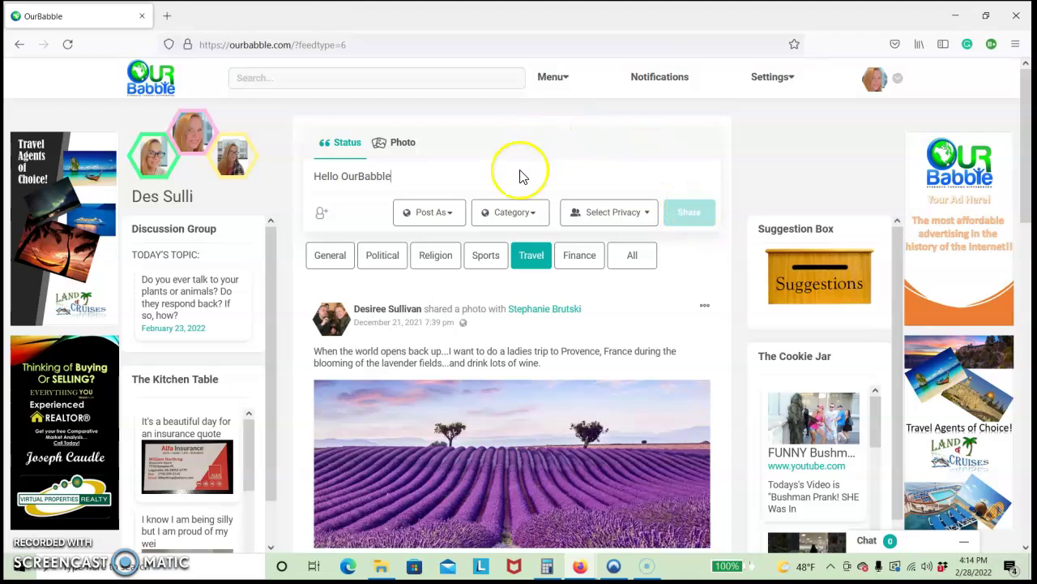
click(507, 214)
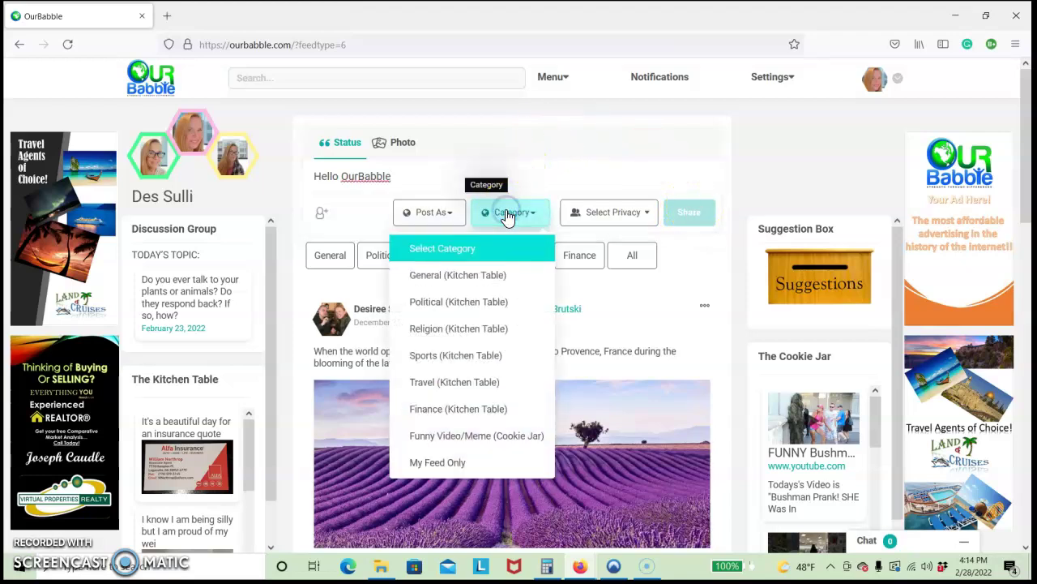
click(426, 279)
click(608, 217)
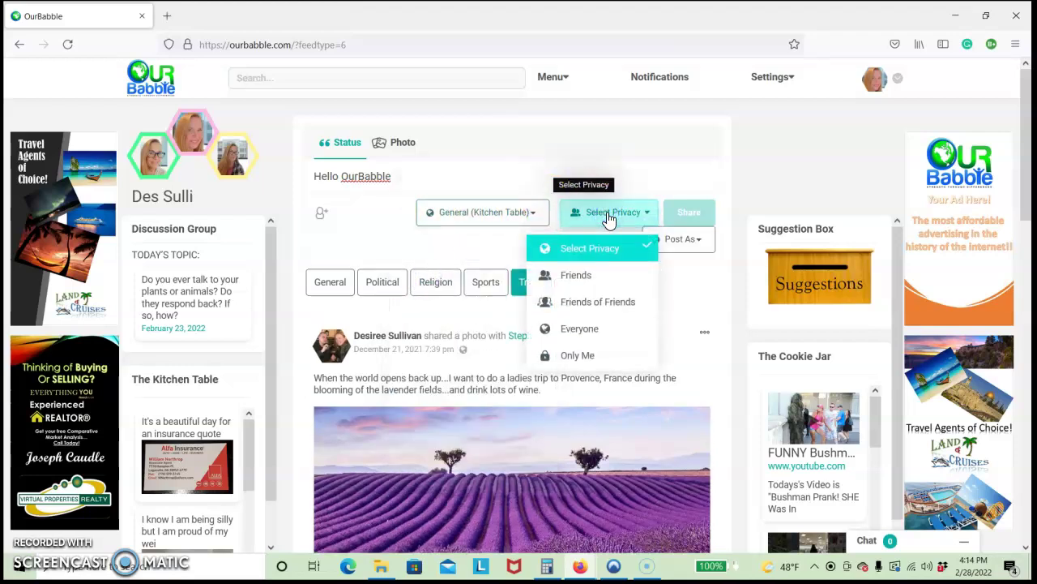
click(587, 333)
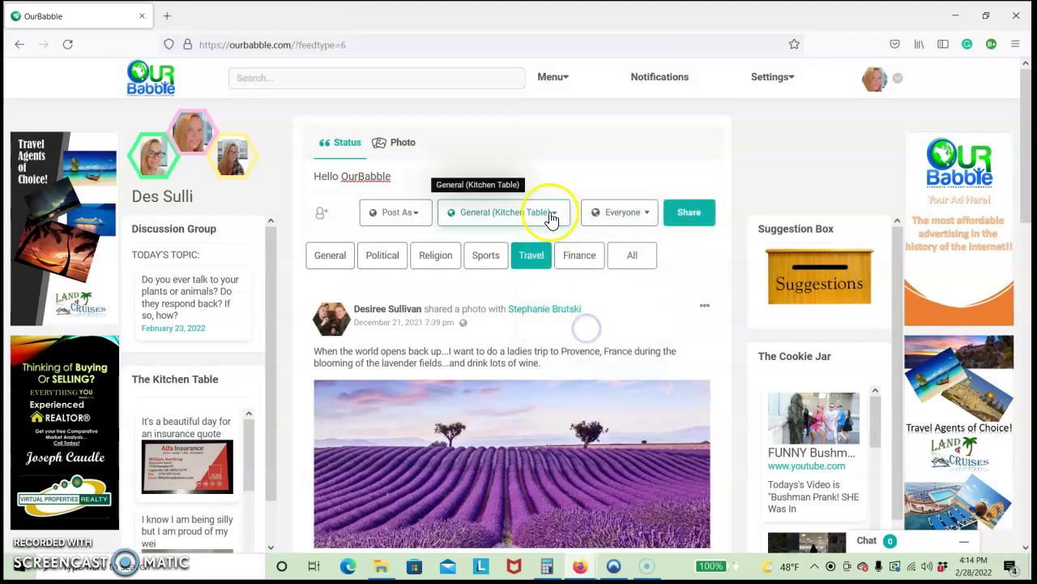
click(398, 213)
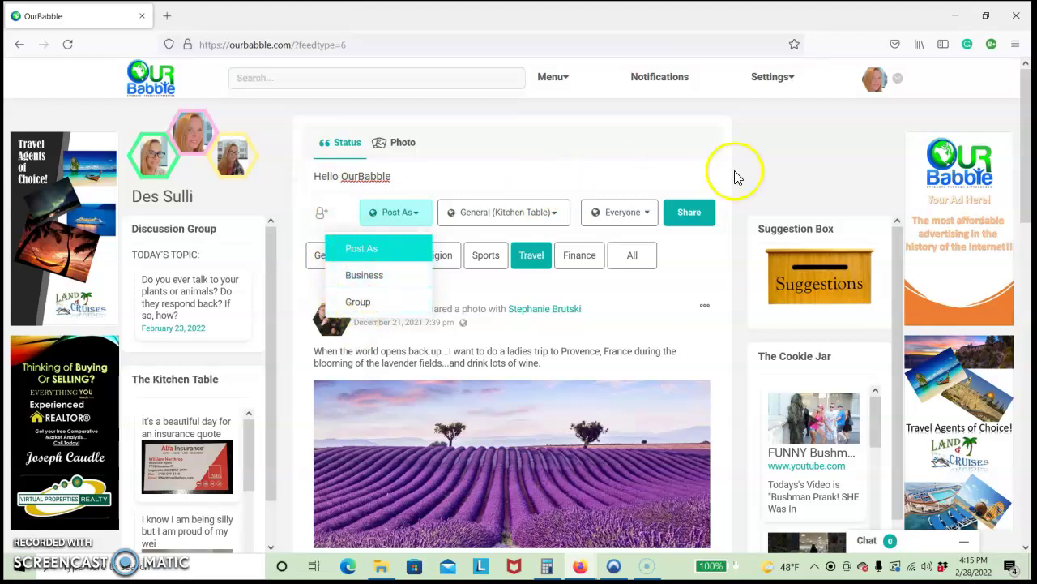
click(692, 212)
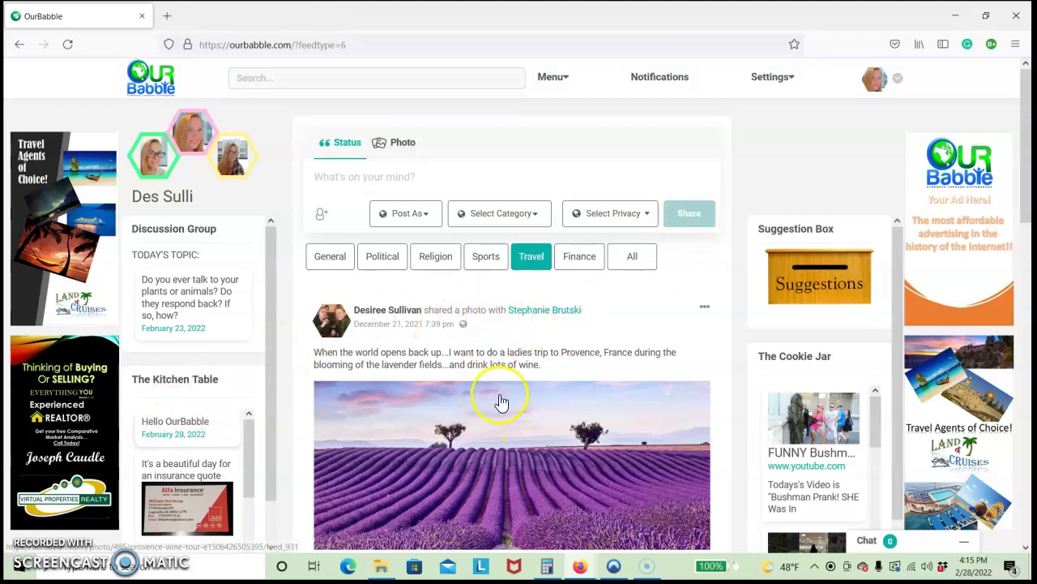
Show the General feed and read the replies to today's Discussion Group topic.
click(531, 258)
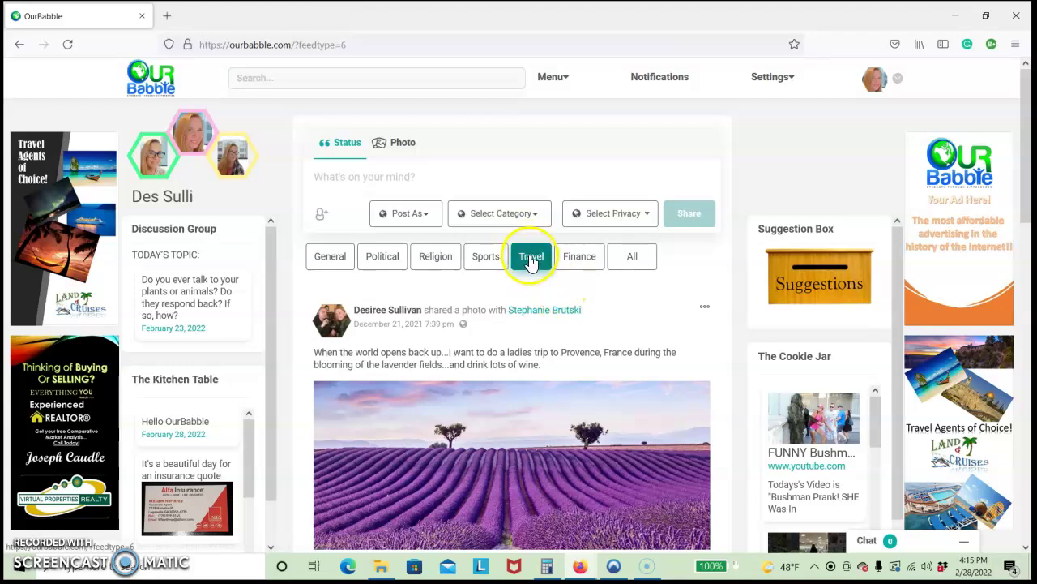
click(322, 258)
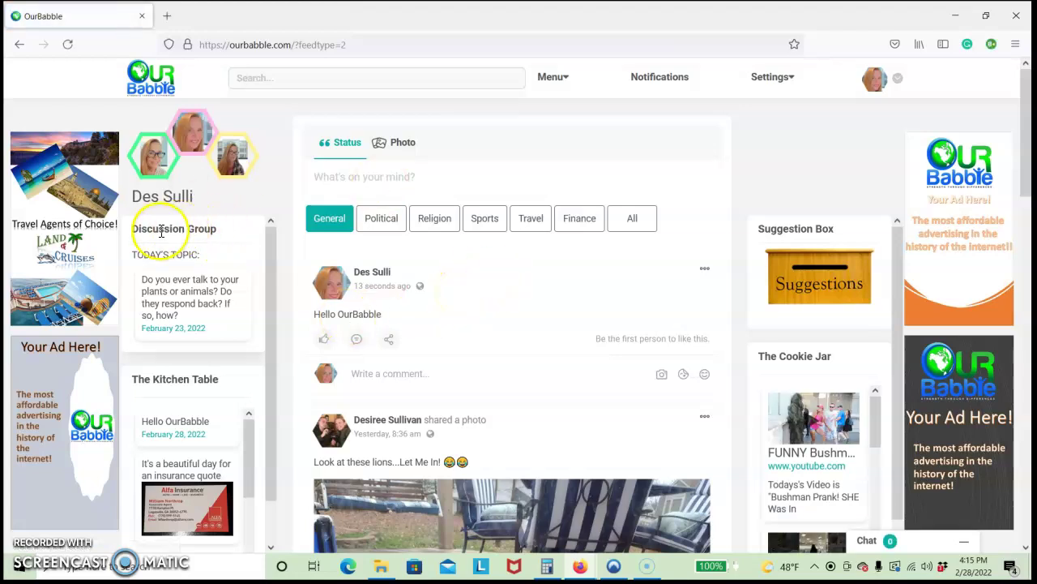
click(180, 298)
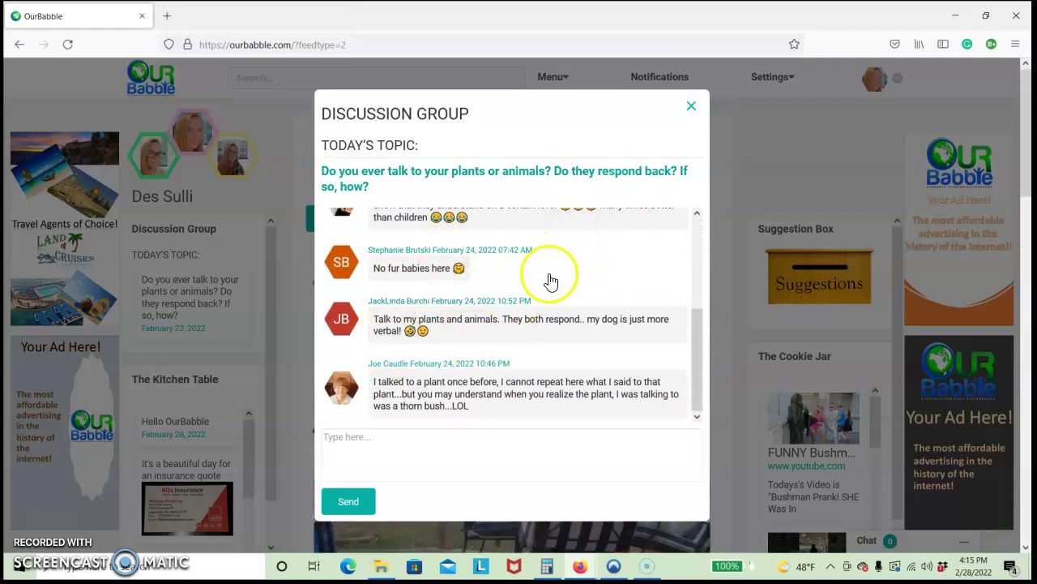
click(690, 108)
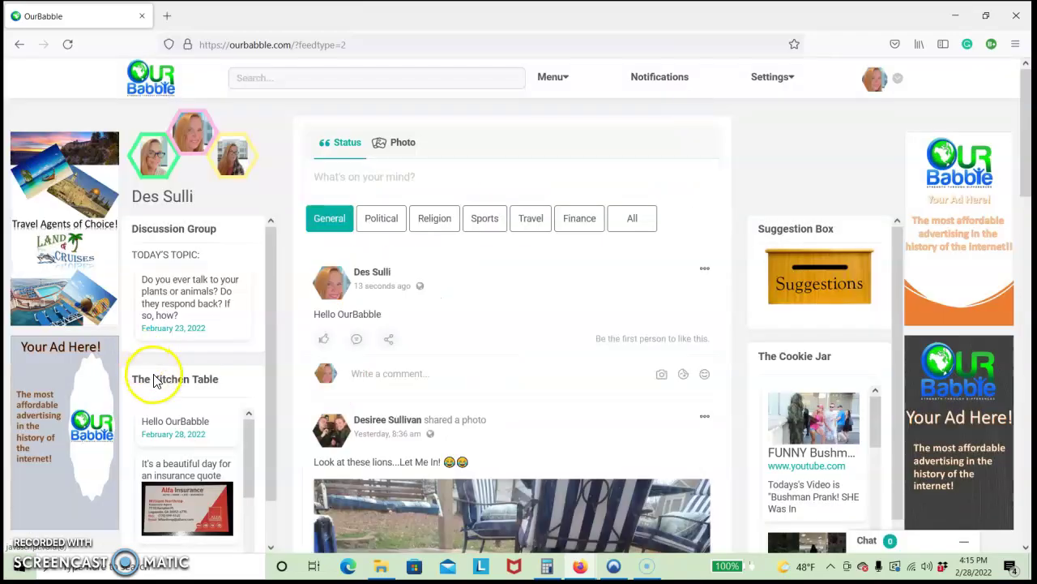
Browse the General posts on The Kitchen Table page and return to the home feed.
click(180, 386)
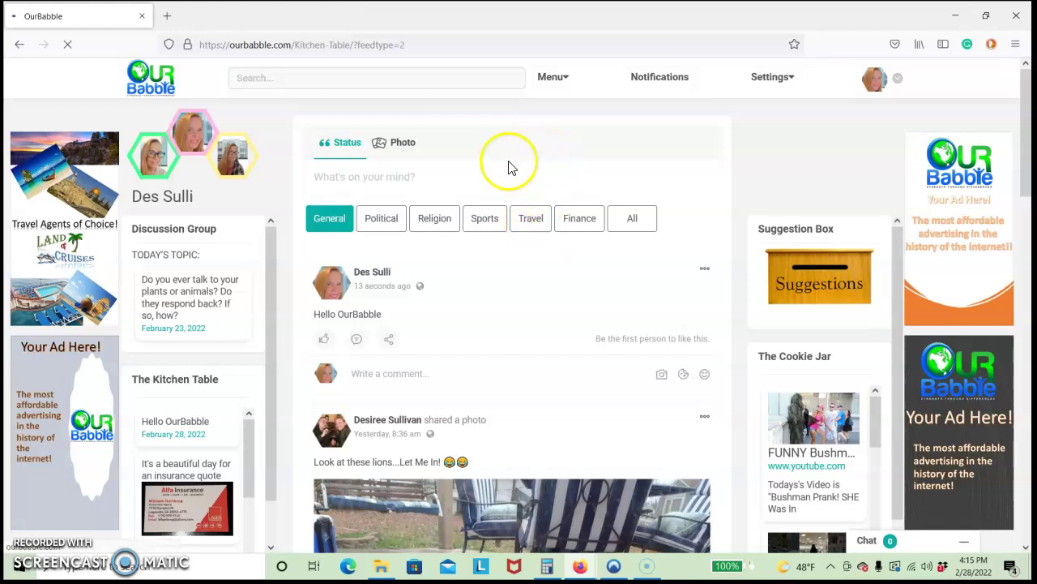
scroll(551, 321, down, 3)
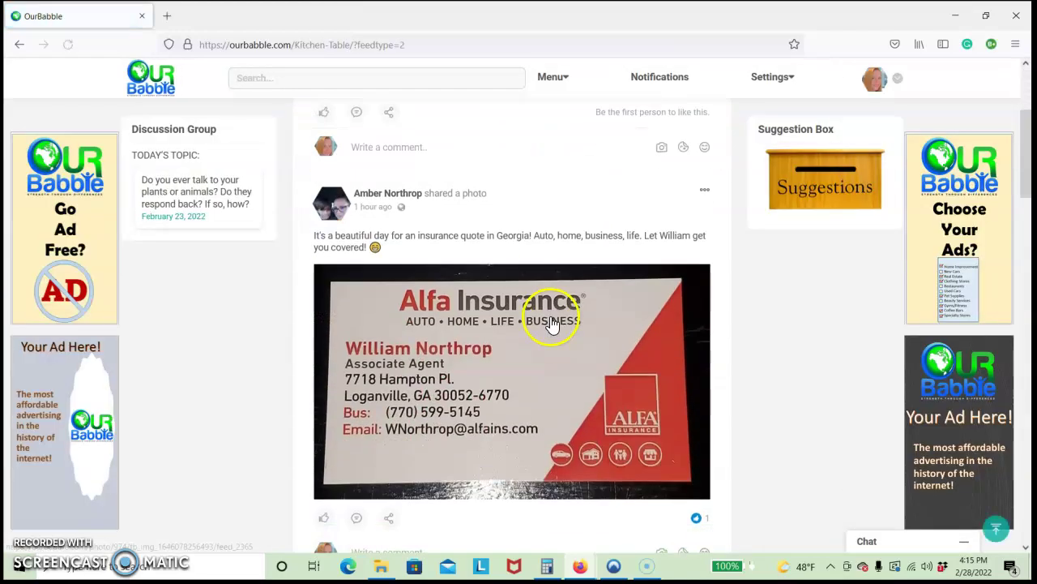
scroll(551, 321, down, 4)
scroll(551, 321, up, 7)
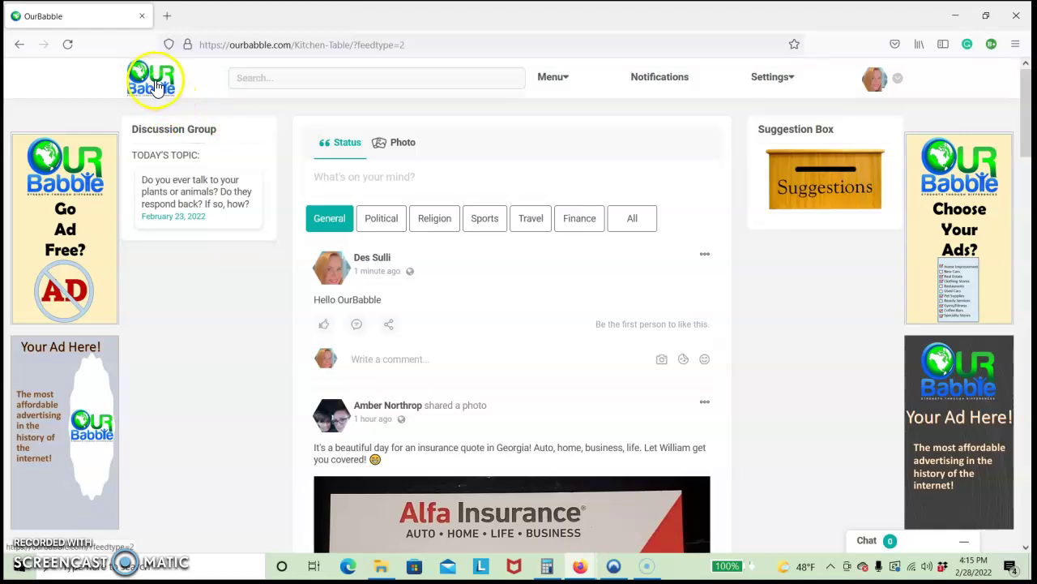
click(613, 294)
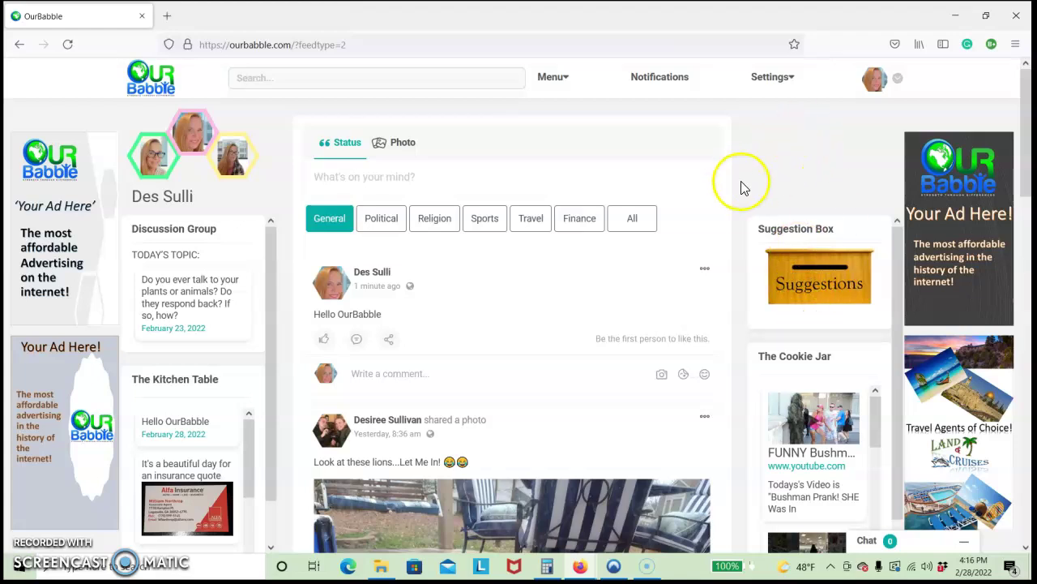
Open the profile of the friend who shared the lions photo and save a category setting that hides their Travel posts.
scroll(740, 186, down, 2)
click(383, 283)
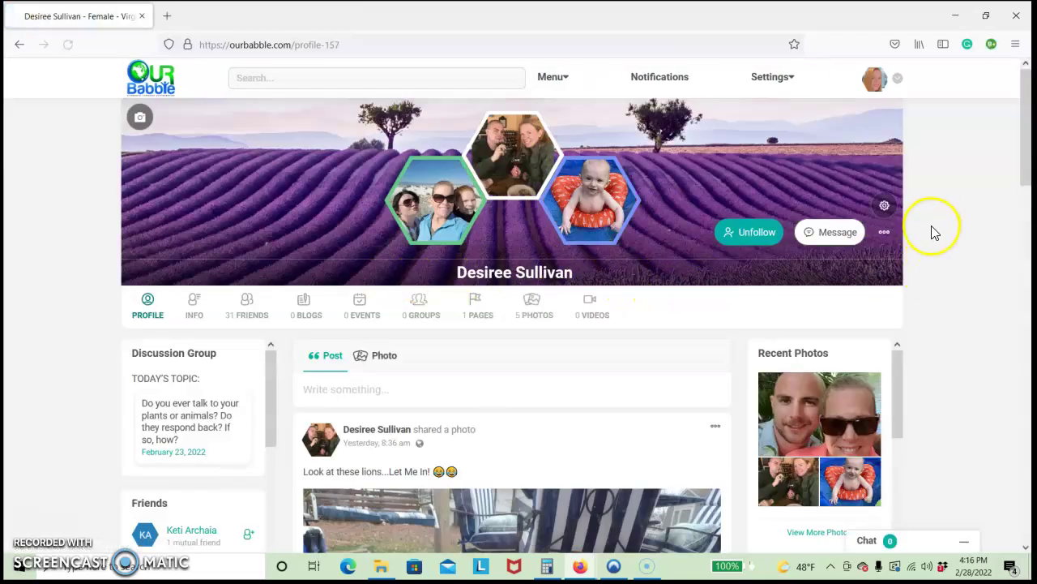
click(885, 234)
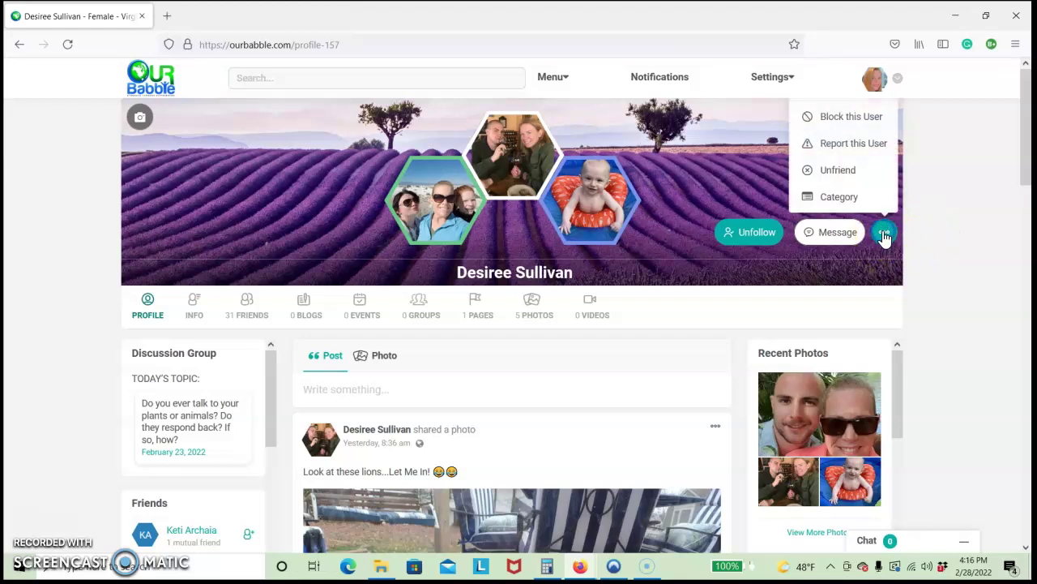
click(832, 201)
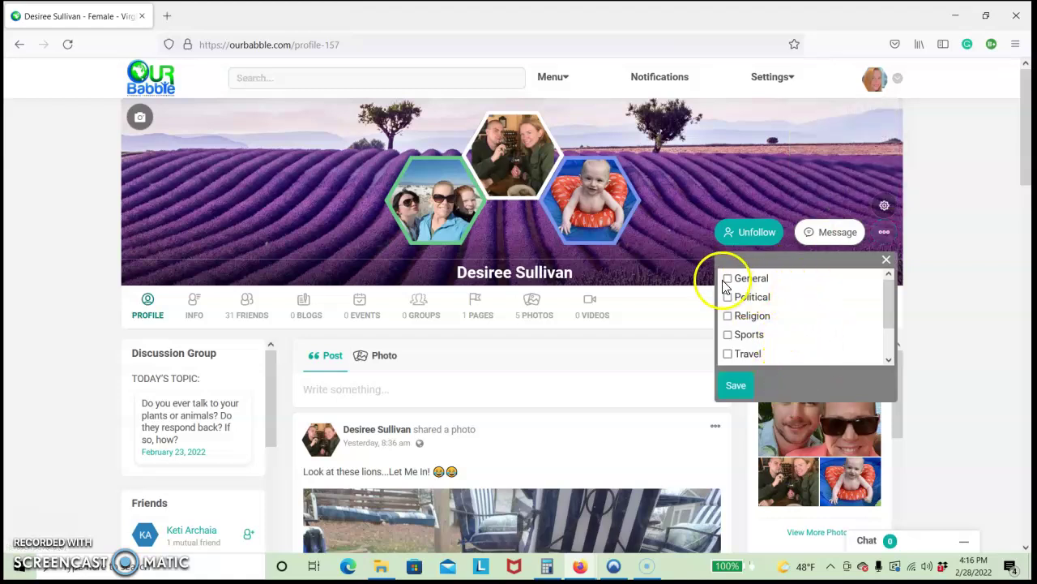
click(728, 384)
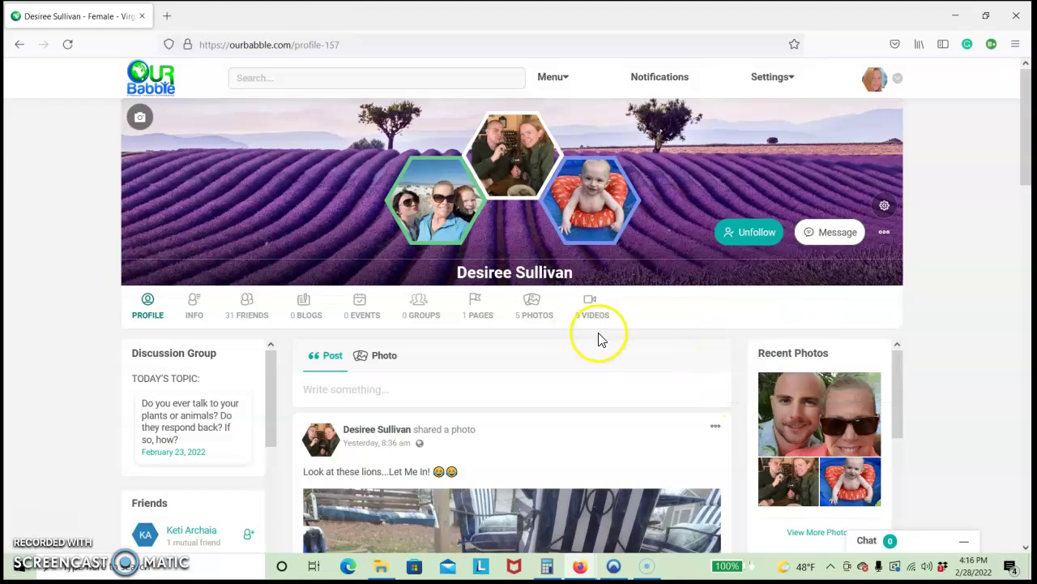
click(627, 328)
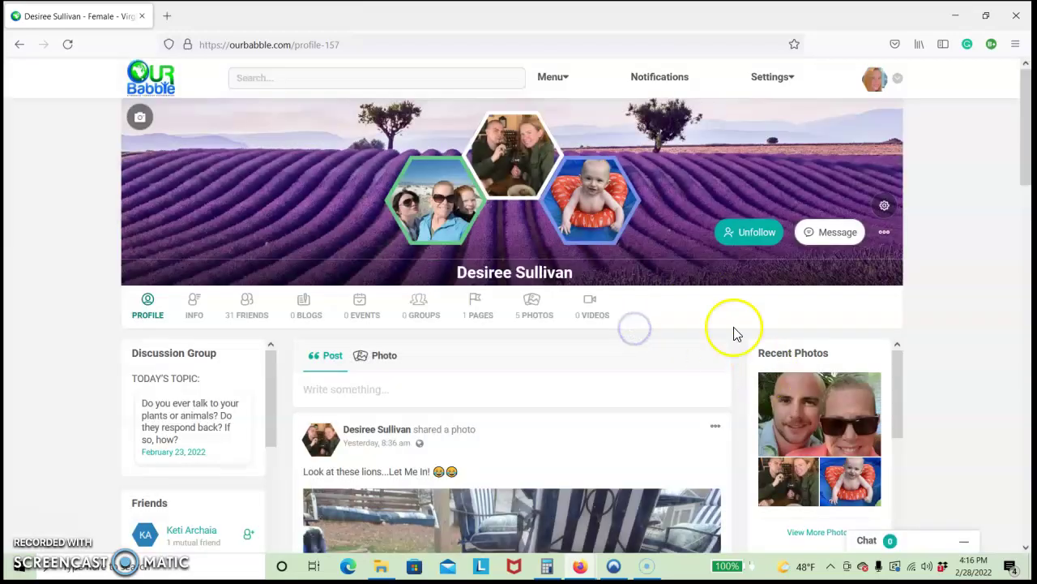
Return to the home feed and compare the friend's posts under Travel and General.
click(144, 77)
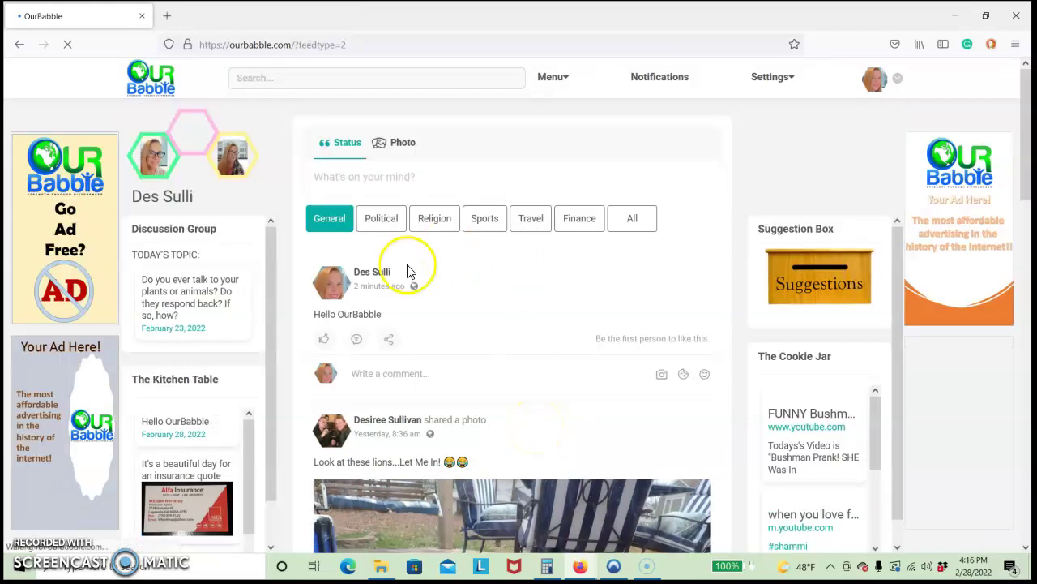
click(528, 221)
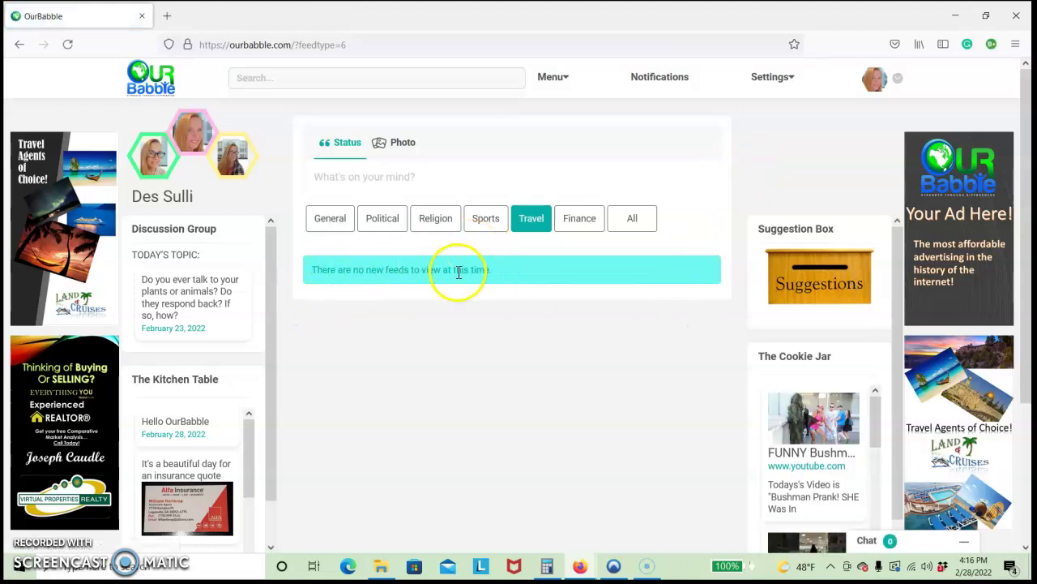
click(329, 226)
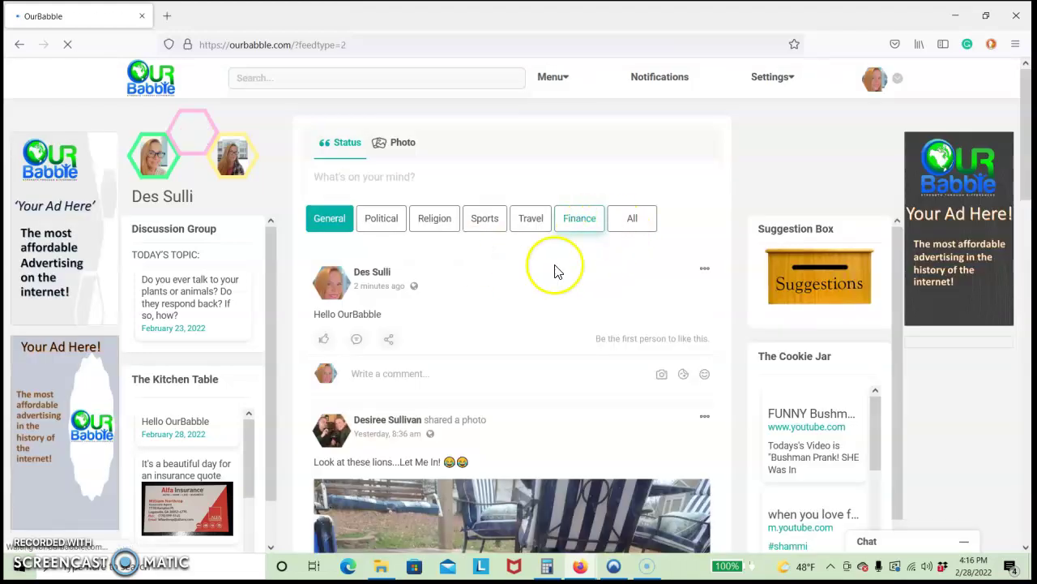
scroll(558, 292, down, 4)
scroll(552, 326, up, 4)
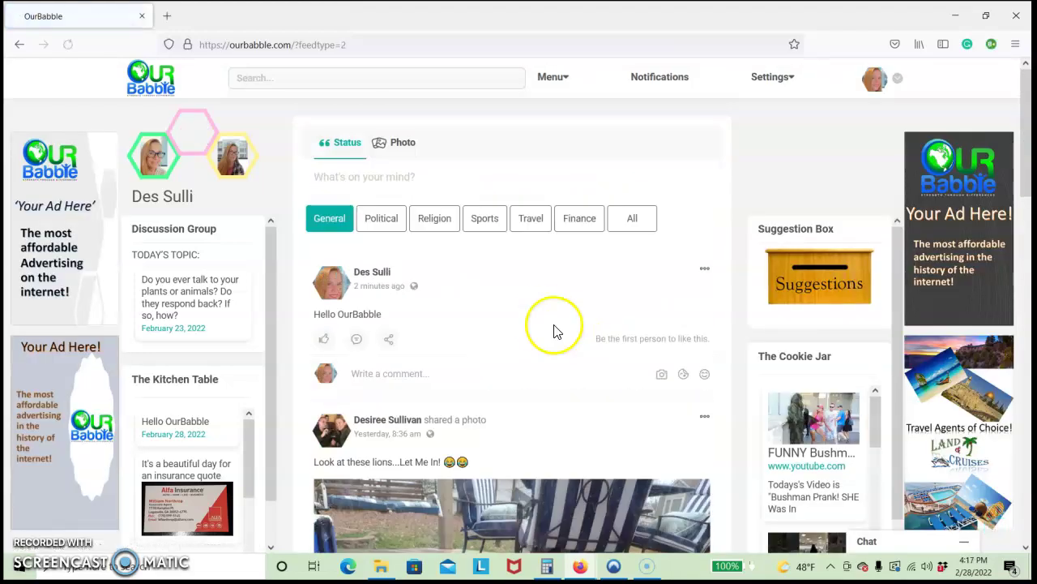